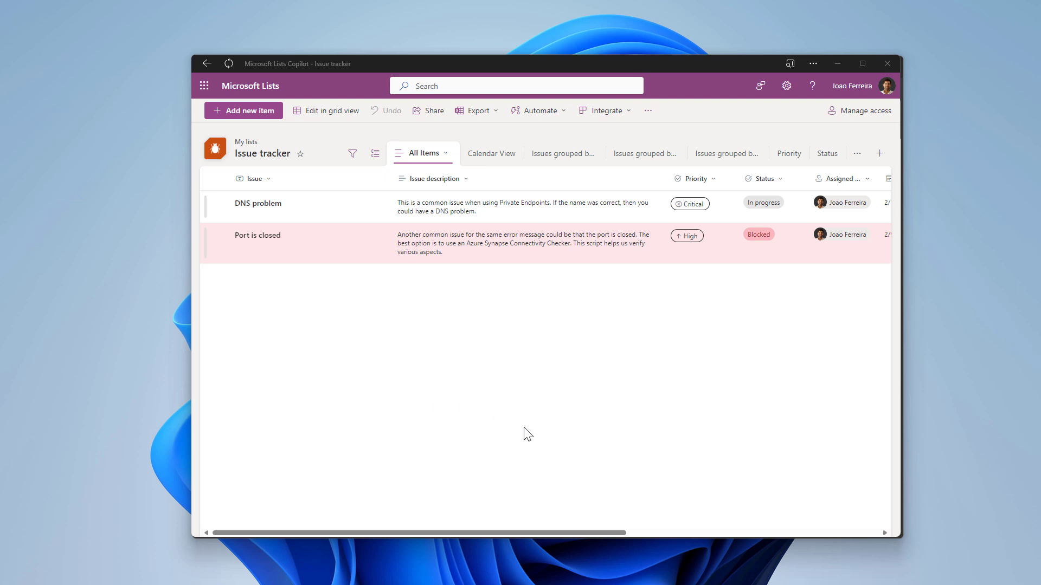
Step: Create a new view named 'Board', shown as a board organized by the Status column
click(879, 154)
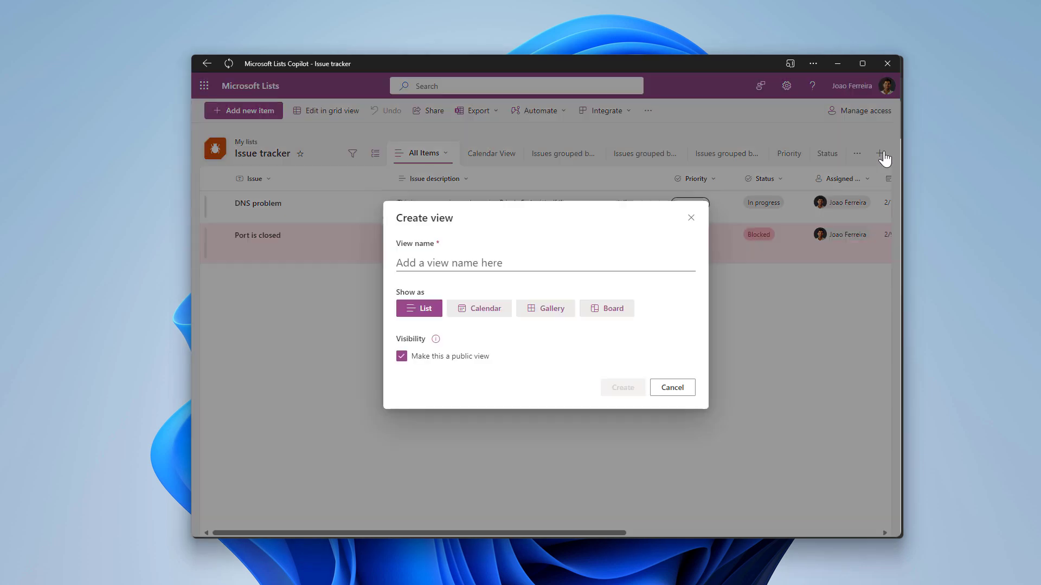
click(480, 259)
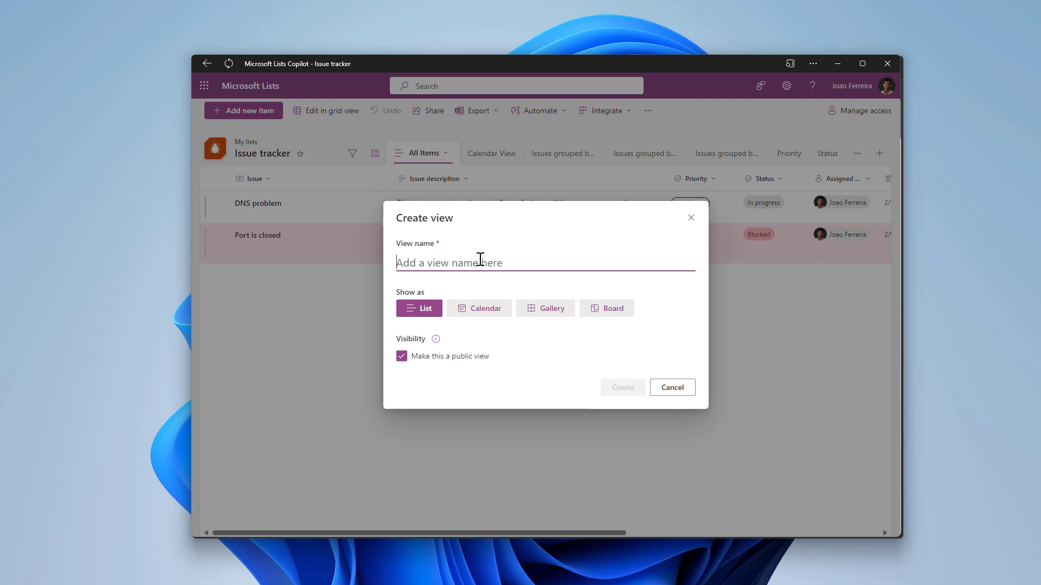
text(Board)
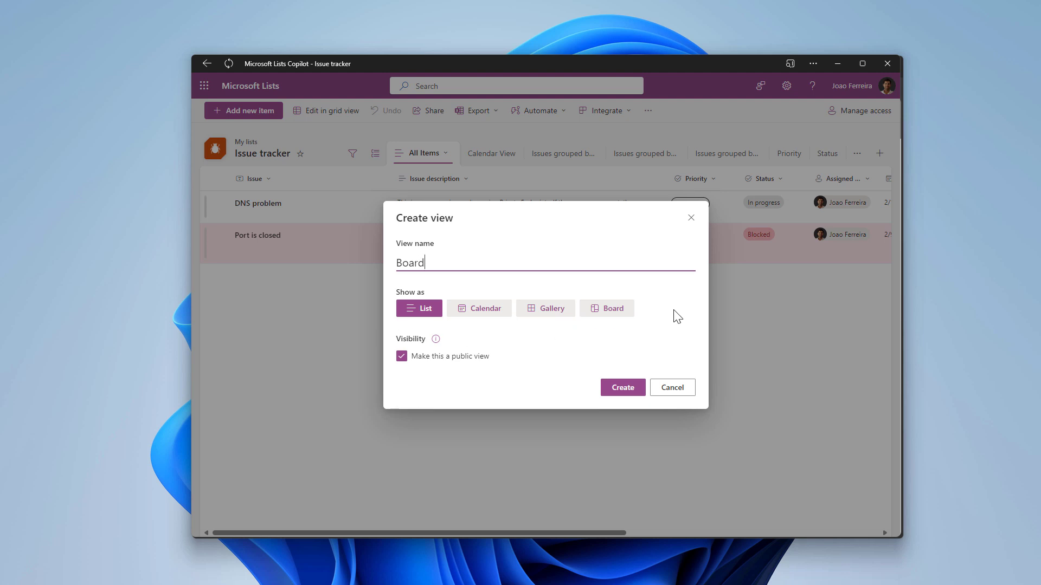
click(630, 316)
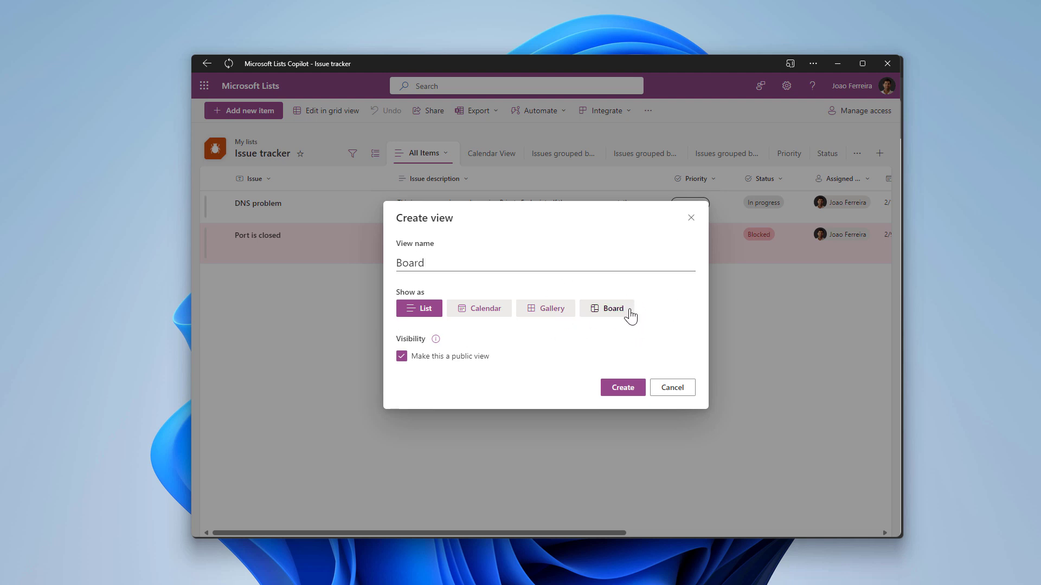
click(627, 333)
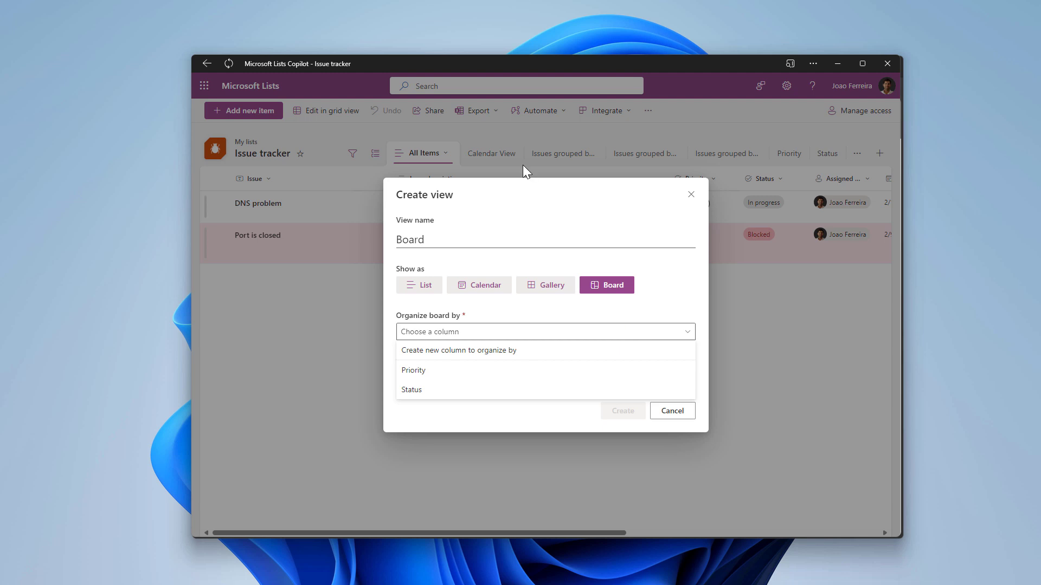
click(431, 390)
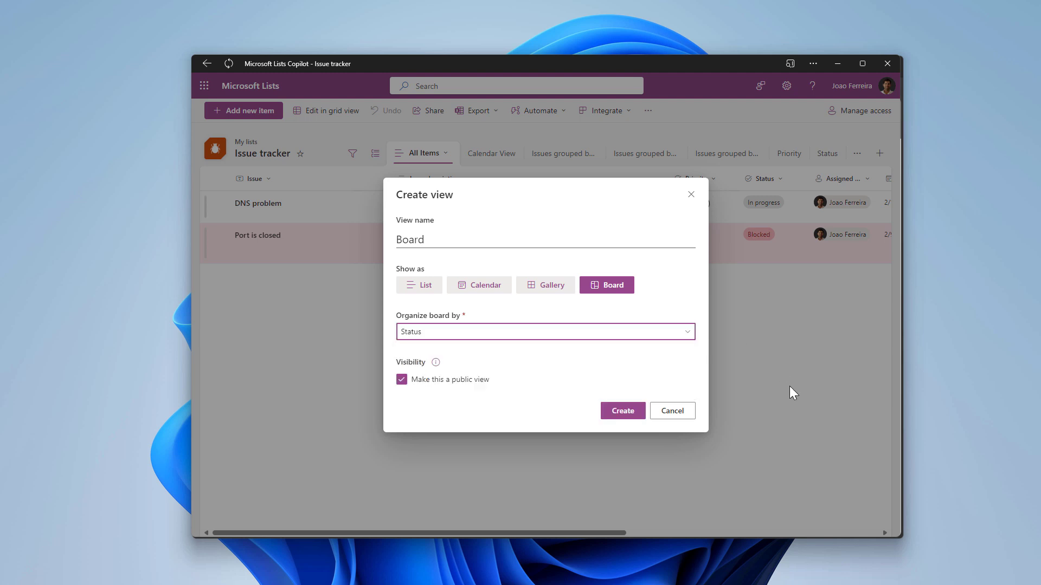
click(628, 414)
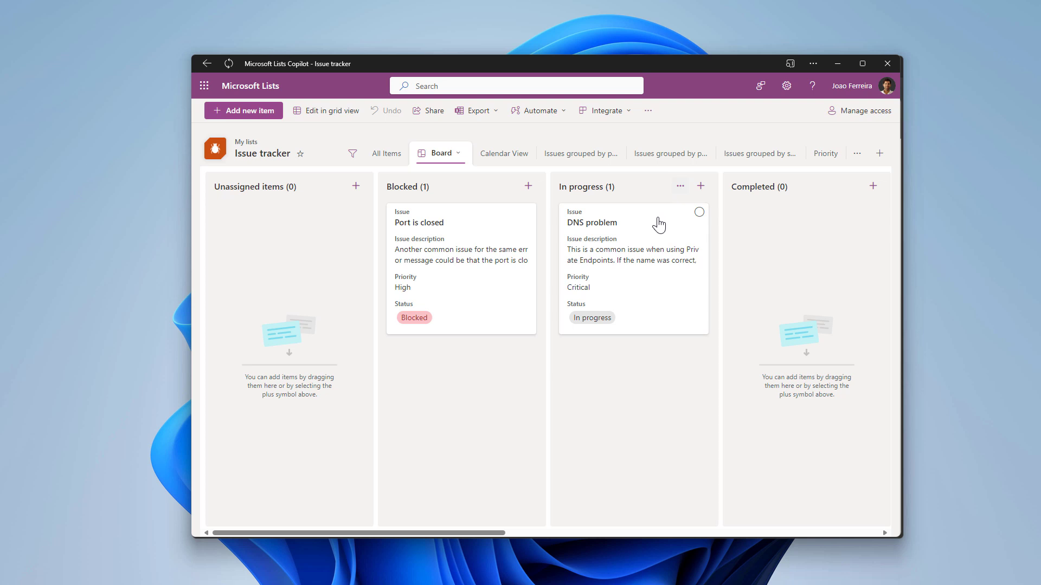
Step: Move DNS problem to Completed, check it in All Items, then move it back to In progress
drag(659, 224, 832, 237)
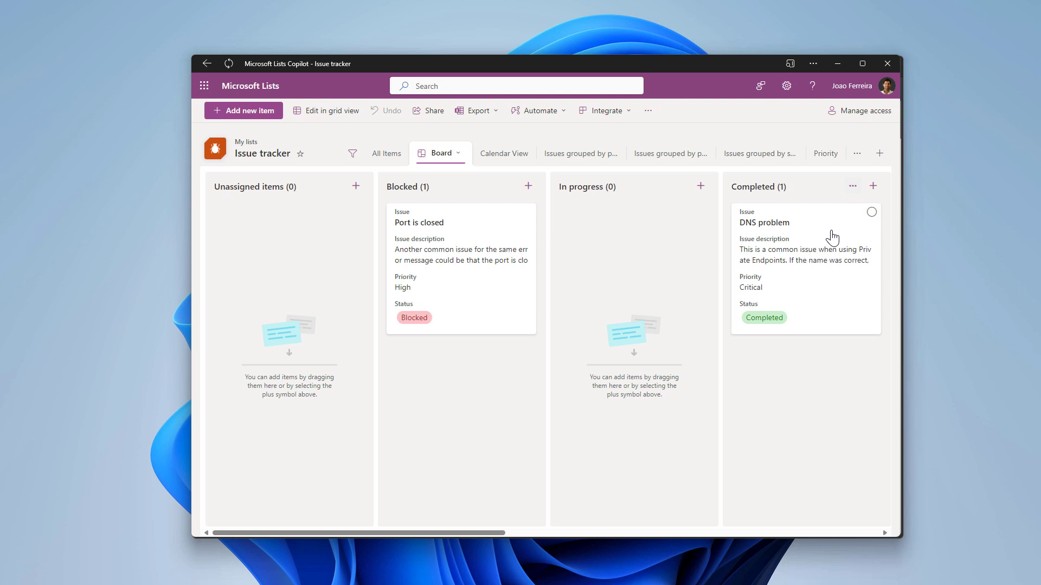
click(386, 154)
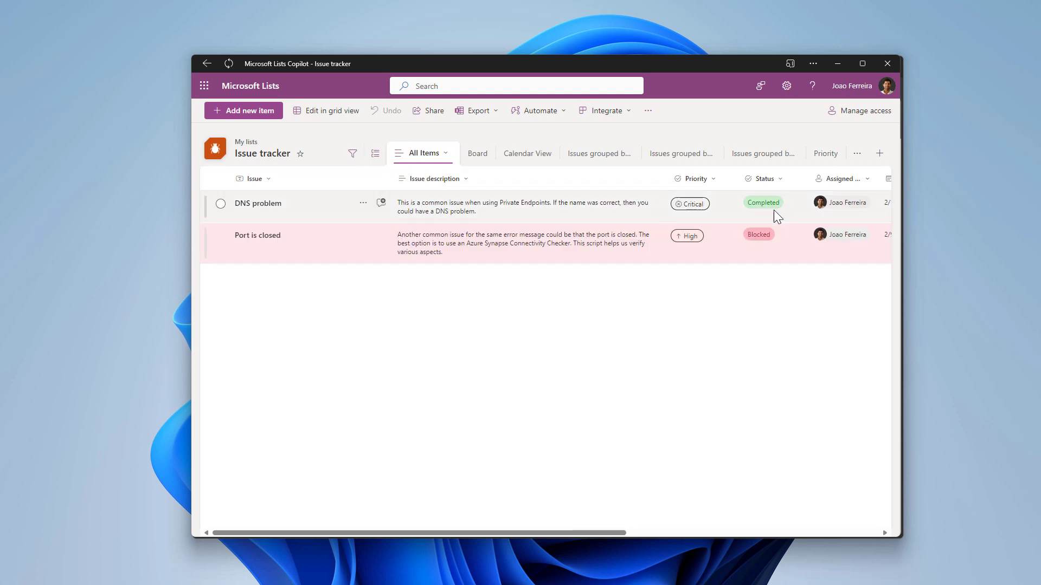
click(482, 160)
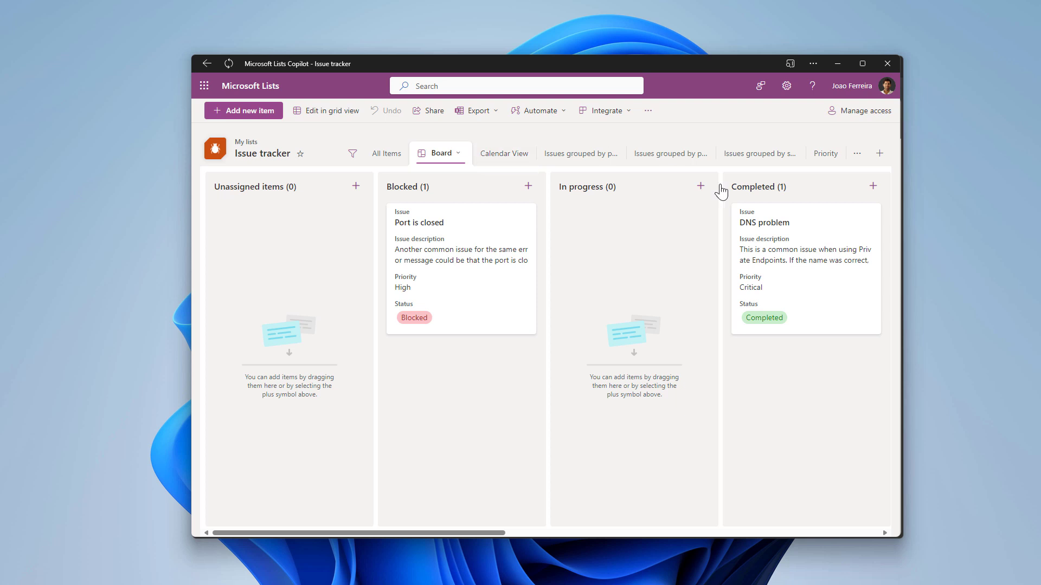
drag(804, 228, 665, 230)
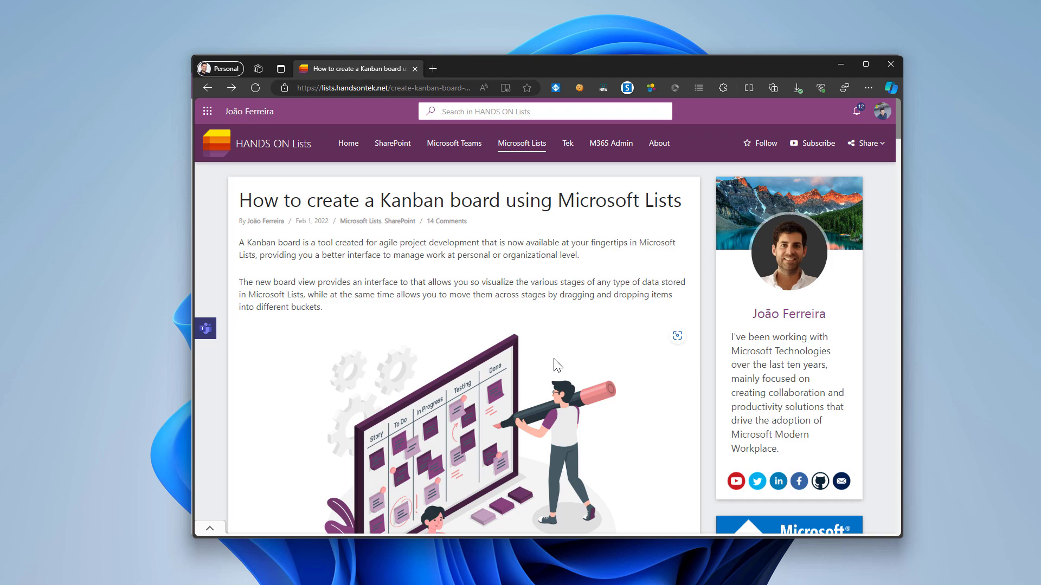
Step: Read the Kanban article's comments about the unassigned category, then close the browser
scroll(554, 359, down, 1)
scroll(554, 359, down, 20)
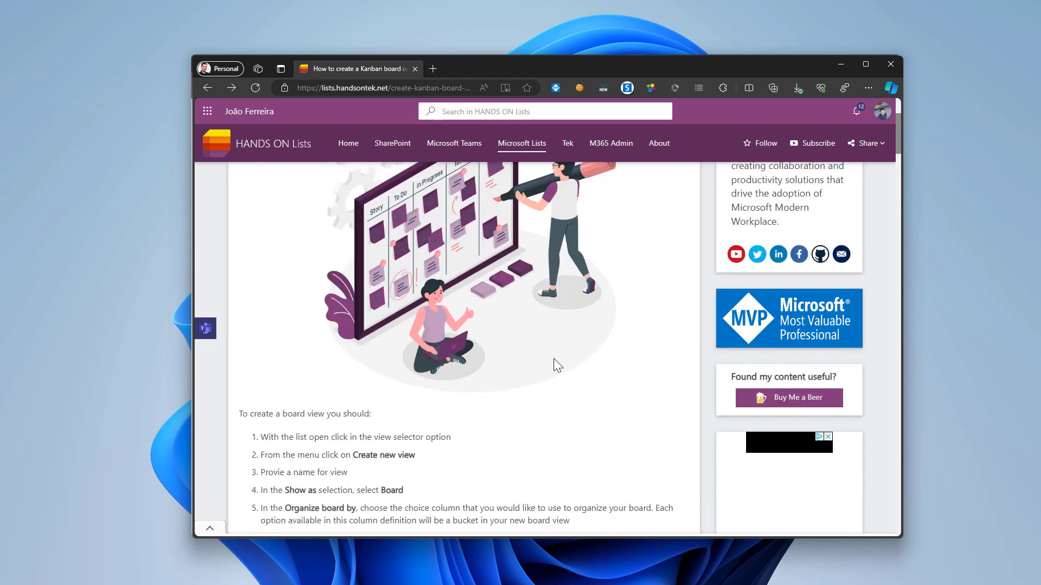
scroll(558, 365, down, 6)
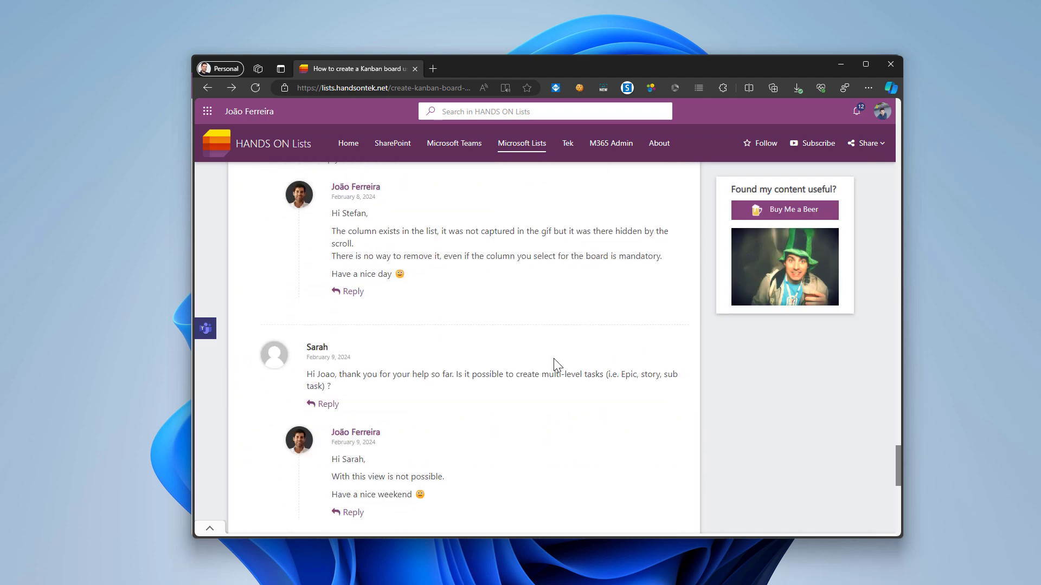
scroll(558, 366, down, 2)
scroll(558, 366, up, 5)
scroll(558, 366, down, 1)
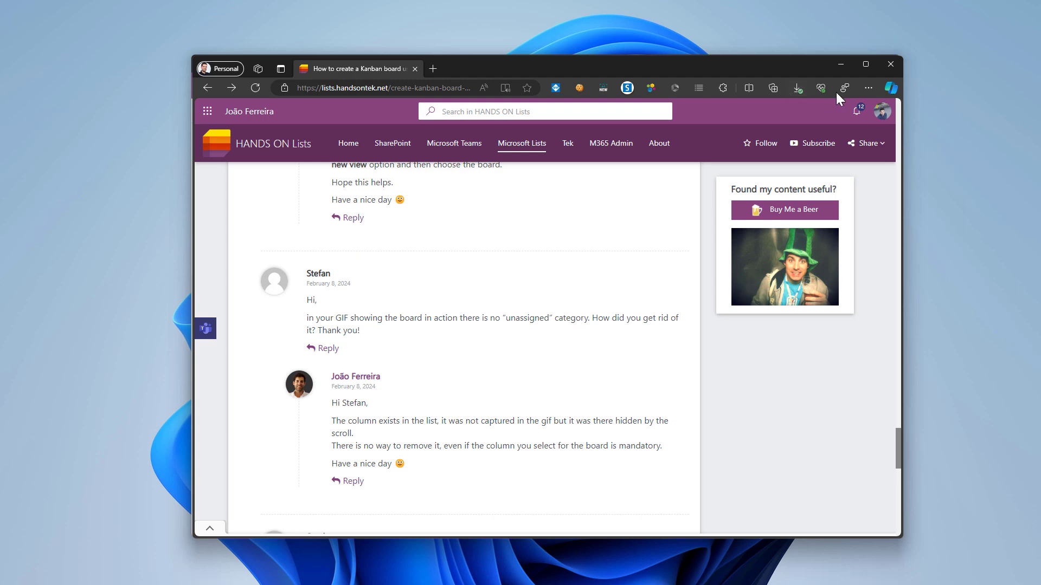
click(840, 65)
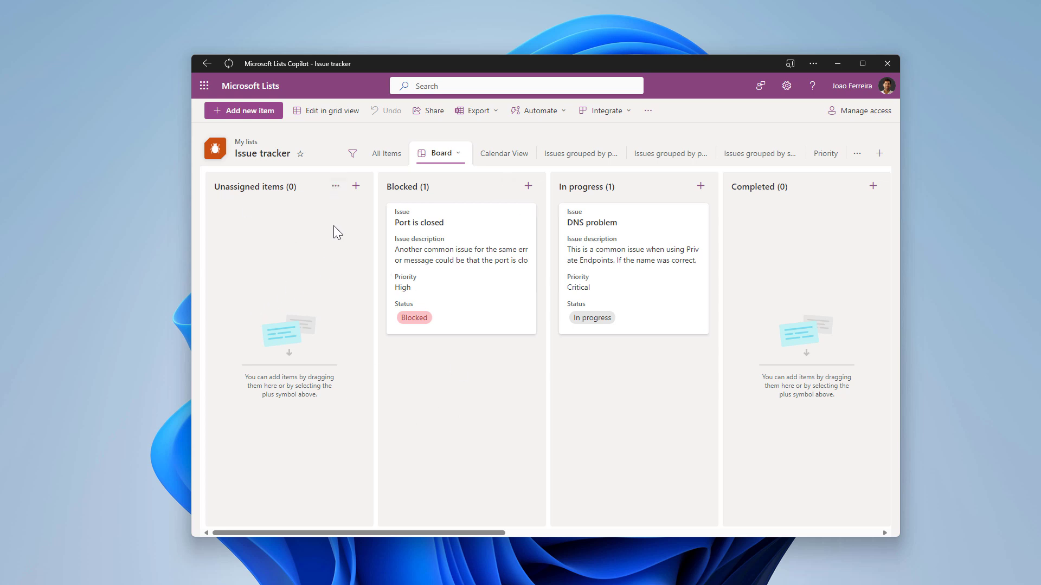
Step: Uncheck Unassigned items under Show/hide buckets and apply so the board starts with Blocked
click(338, 191)
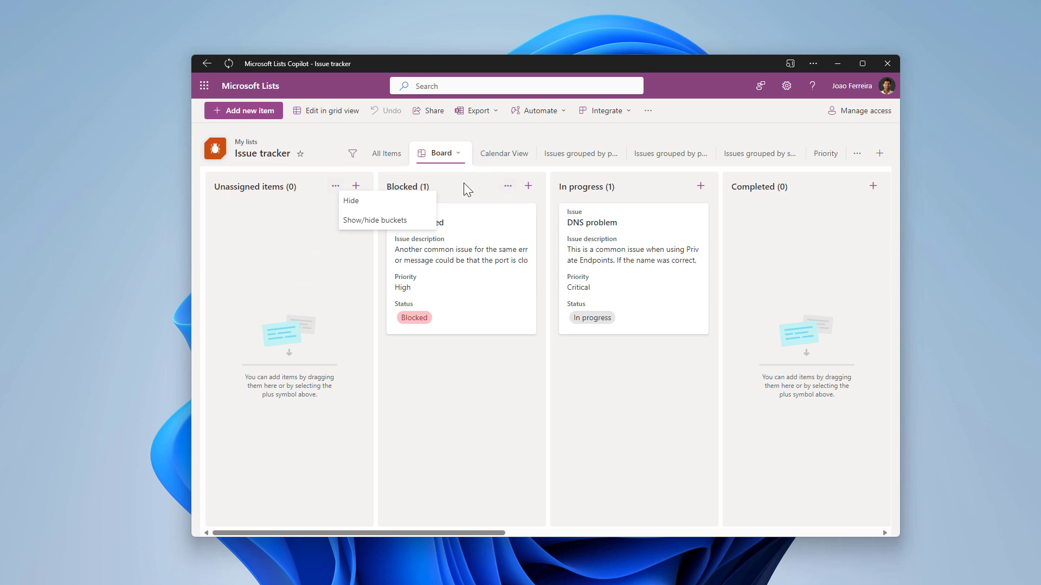
click(424, 221)
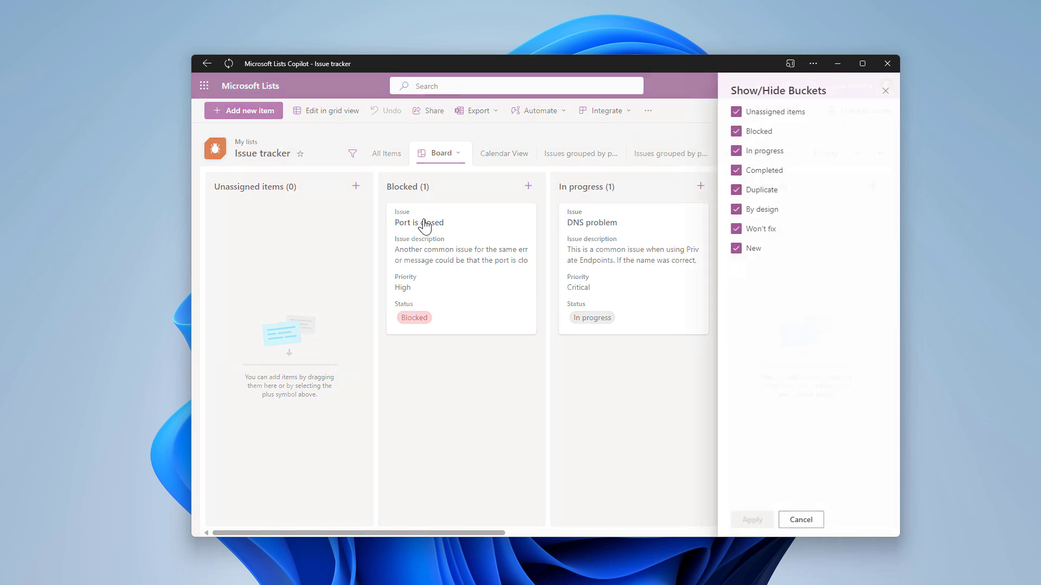
click(784, 112)
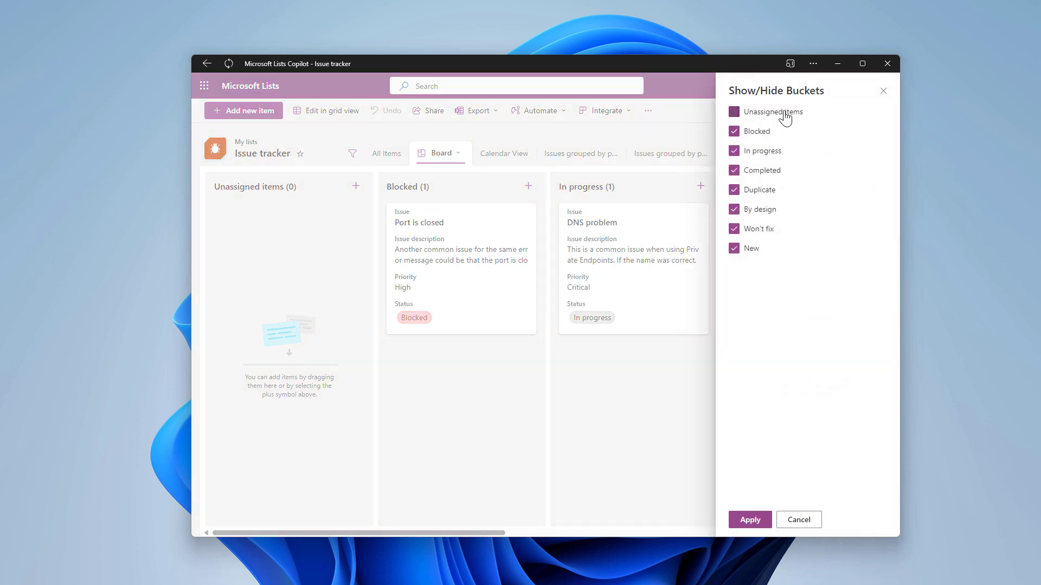
click(761, 521)
click(761, 521)
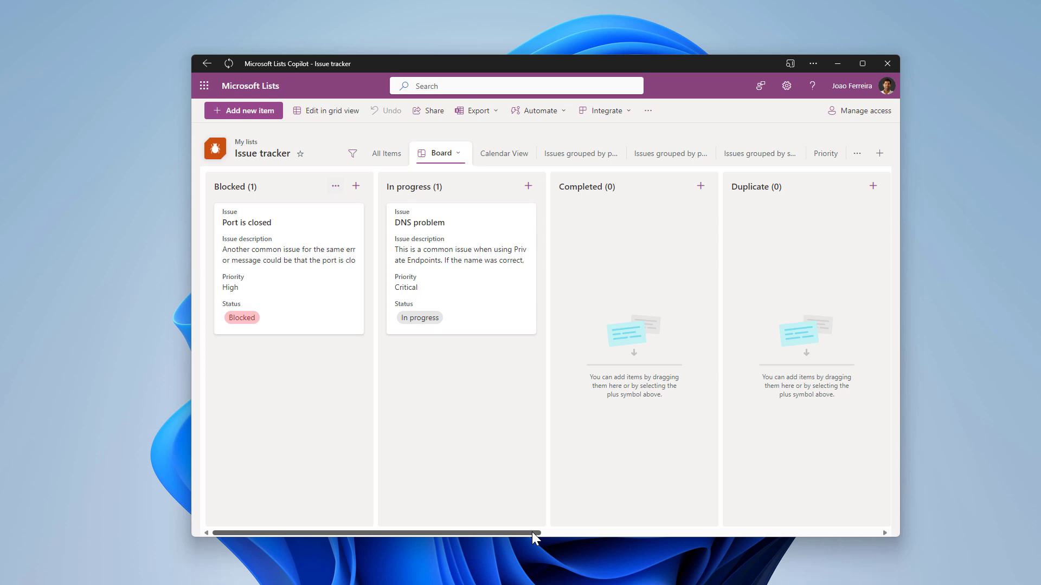
Step: Scroll to the end of the board and add a bucket named 'Demo' after New
drag(532, 532, 648, 525)
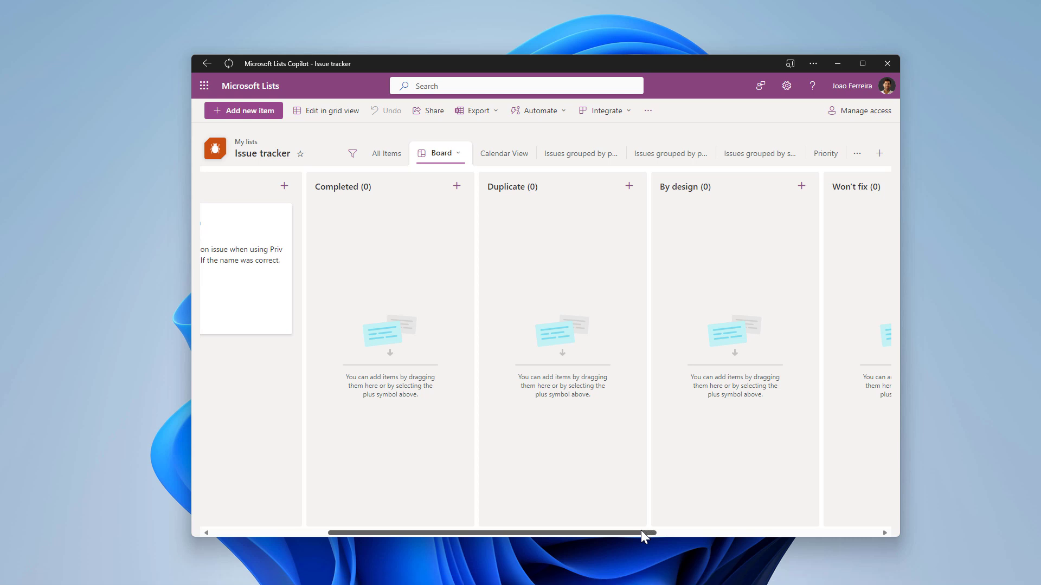
drag(641, 530, 912, 549)
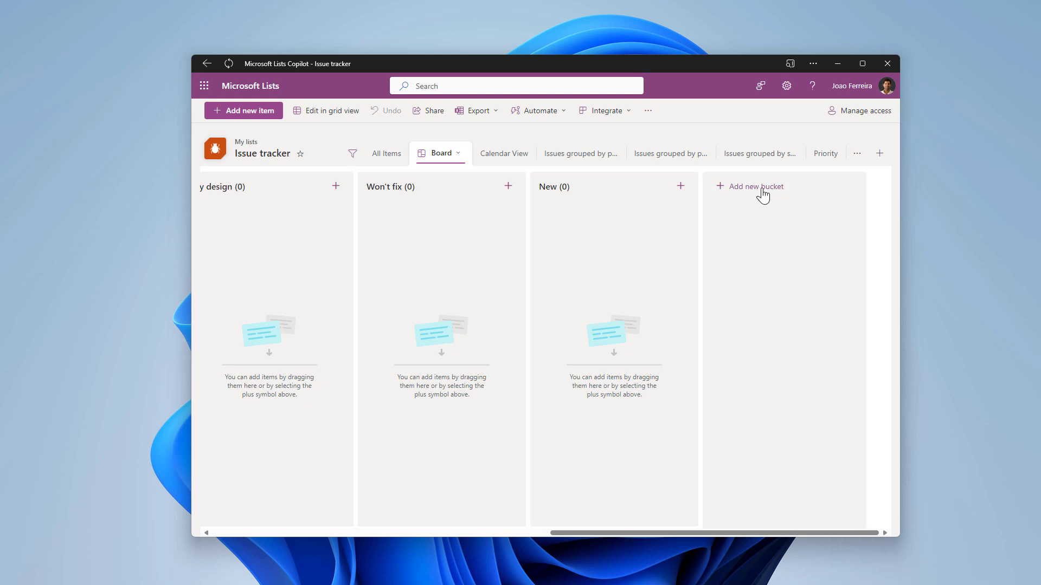
click(749, 210)
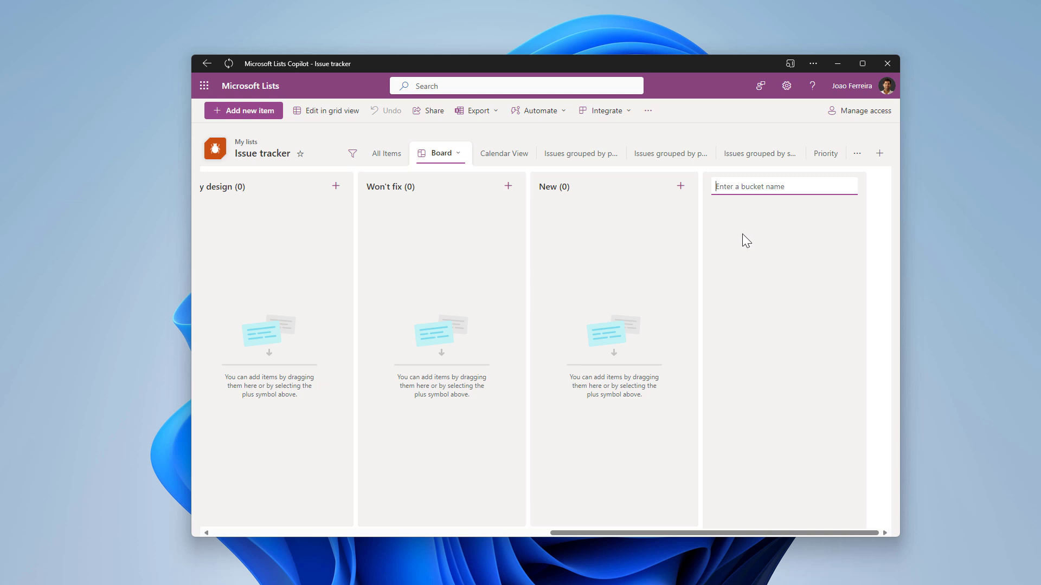
text(Demo)
key(Return)
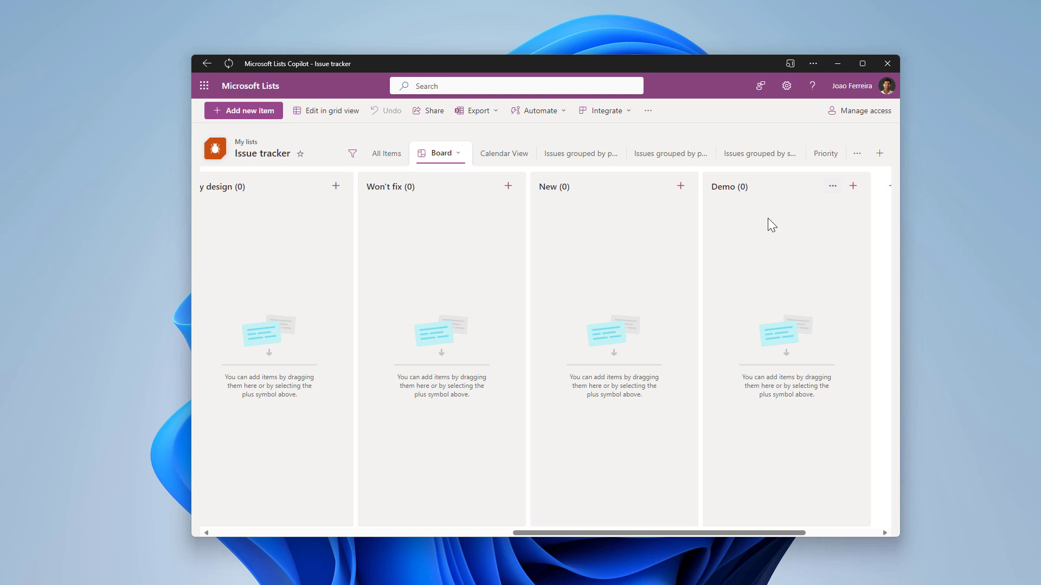
Step: In All Items, review the Status column's choices including Demo, allow manually entered values, and close
click(386, 154)
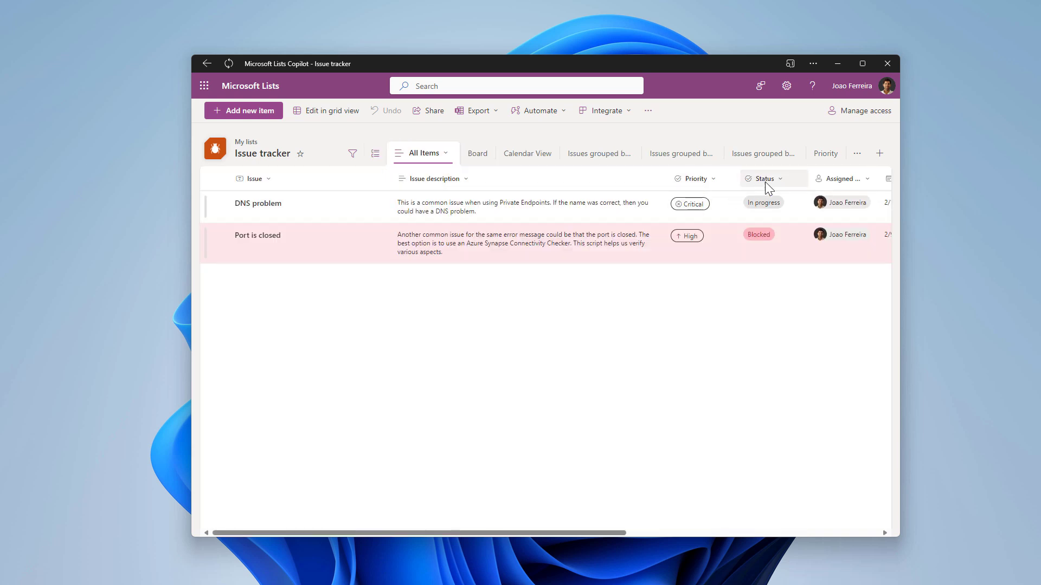
click(781, 179)
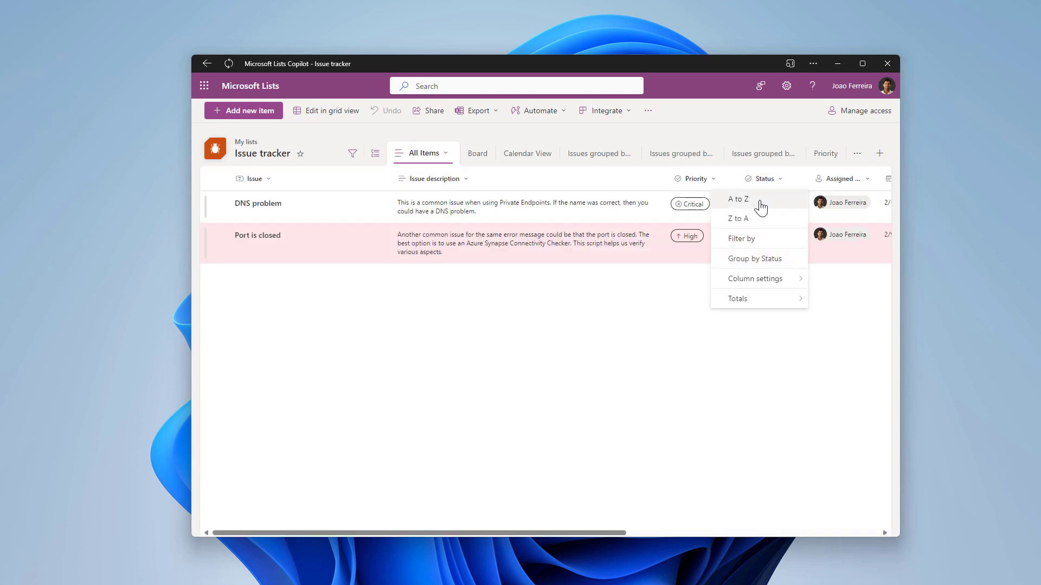
click(781, 185)
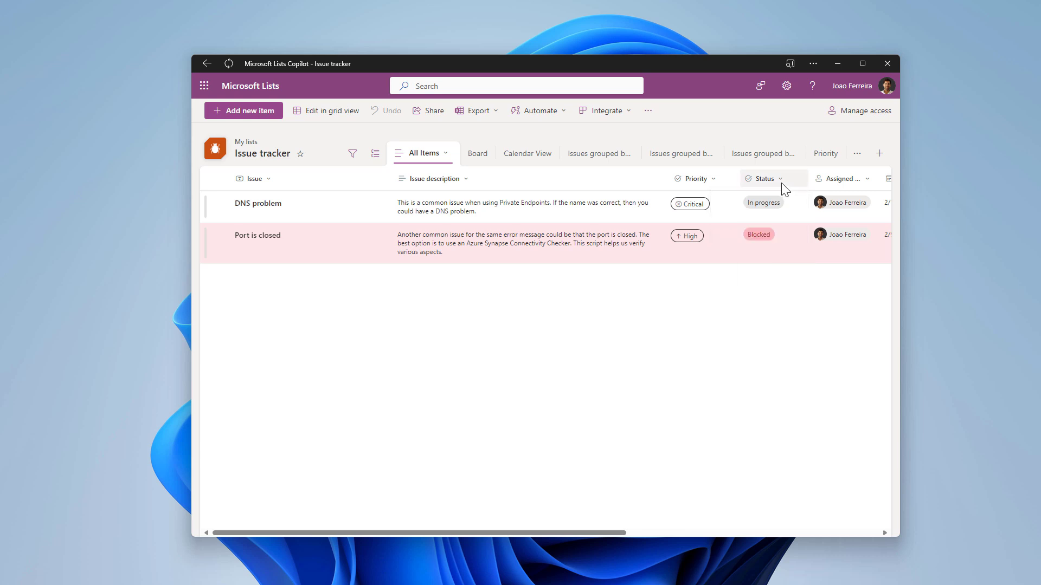
click(782, 184)
mouse_move(792, 290)
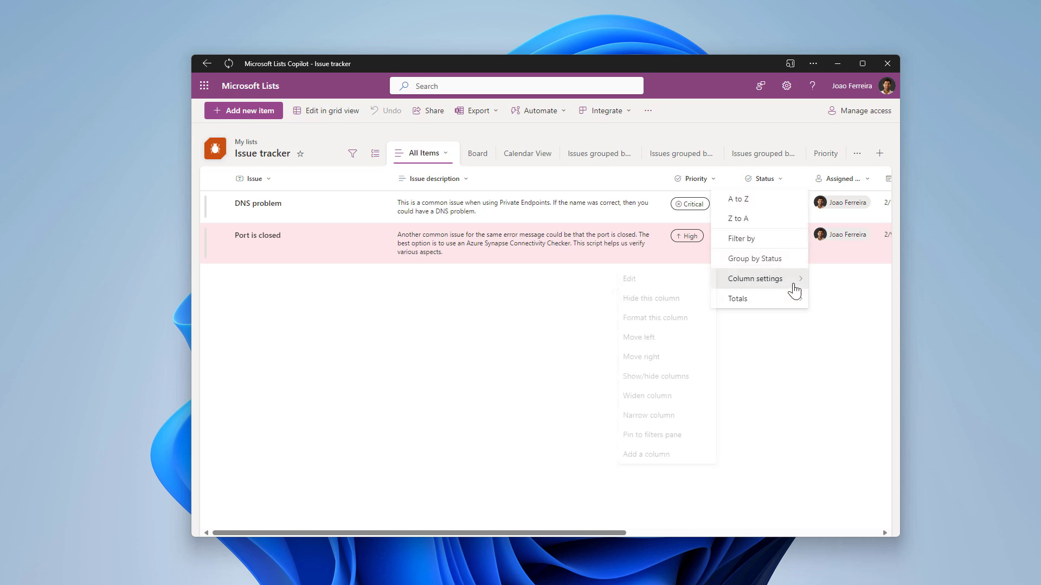
click(685, 280)
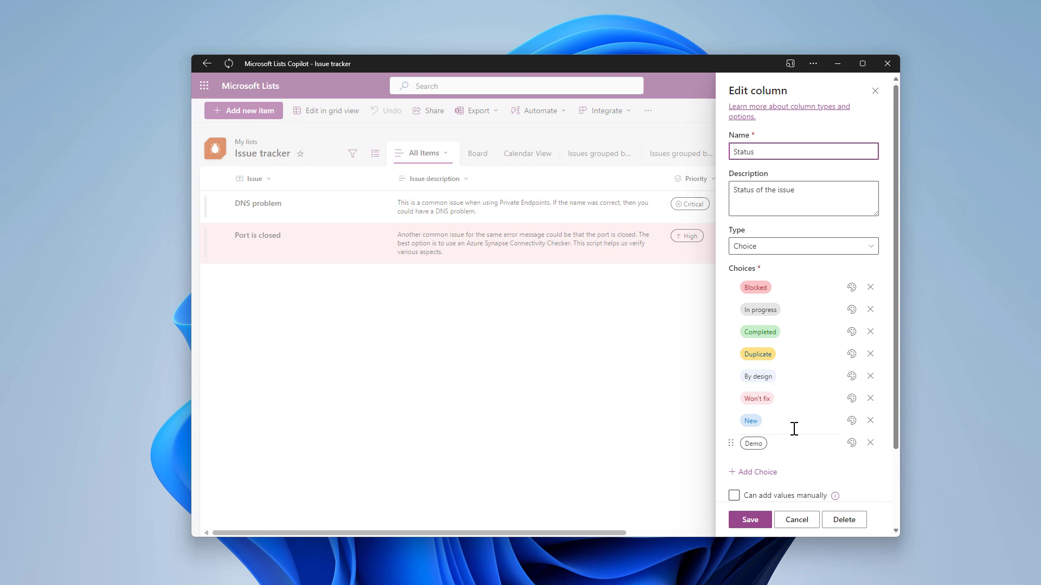
click(823, 496)
click(874, 91)
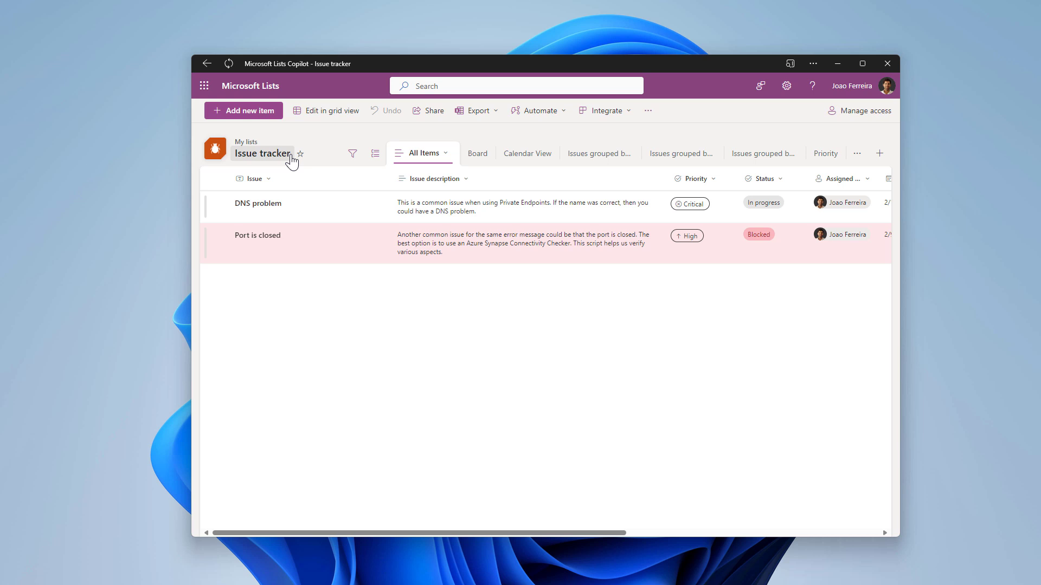